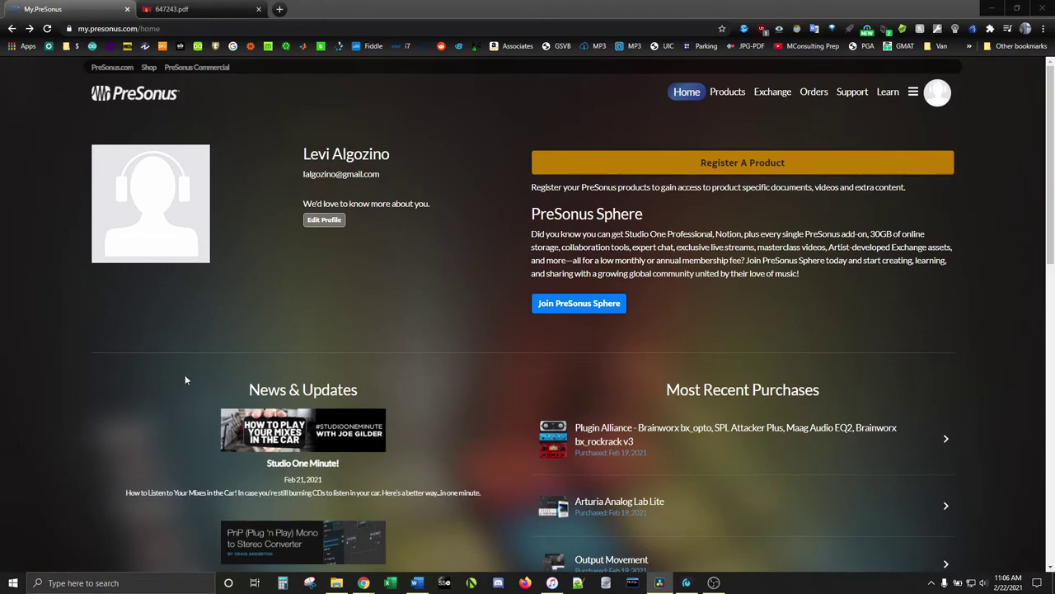
# Review the hardware product registration form's date and serial fields, then close it without registering
pyautogui.click(594, 162)
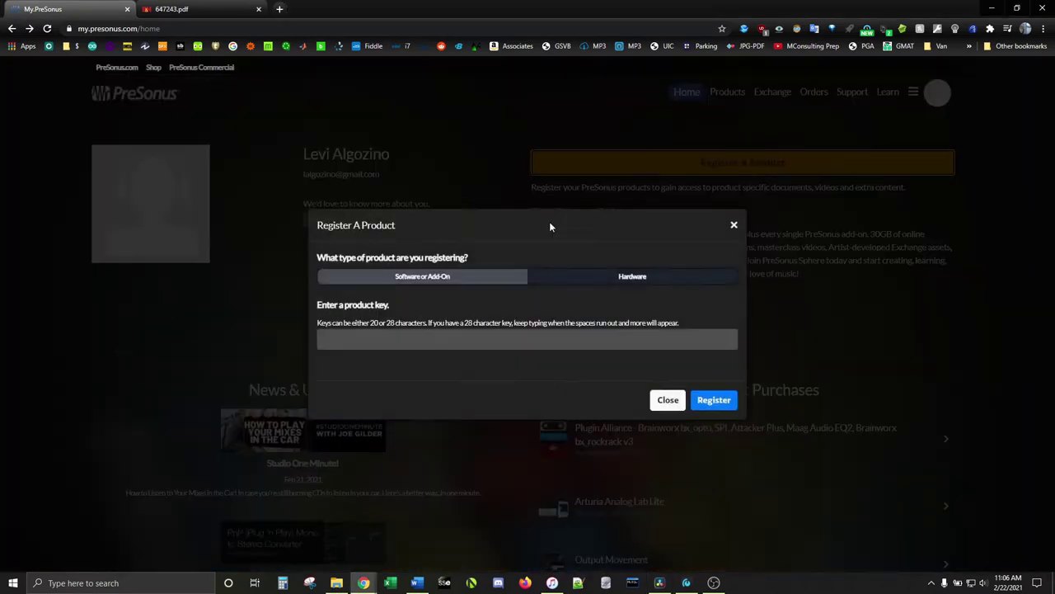
pyautogui.click(575, 277)
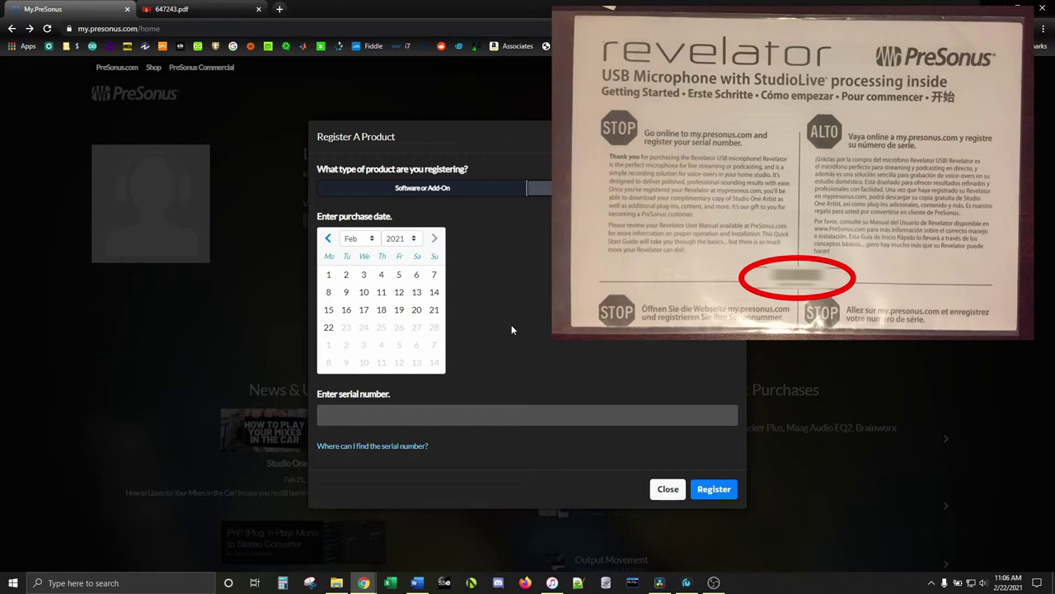
pyautogui.click(668, 489)
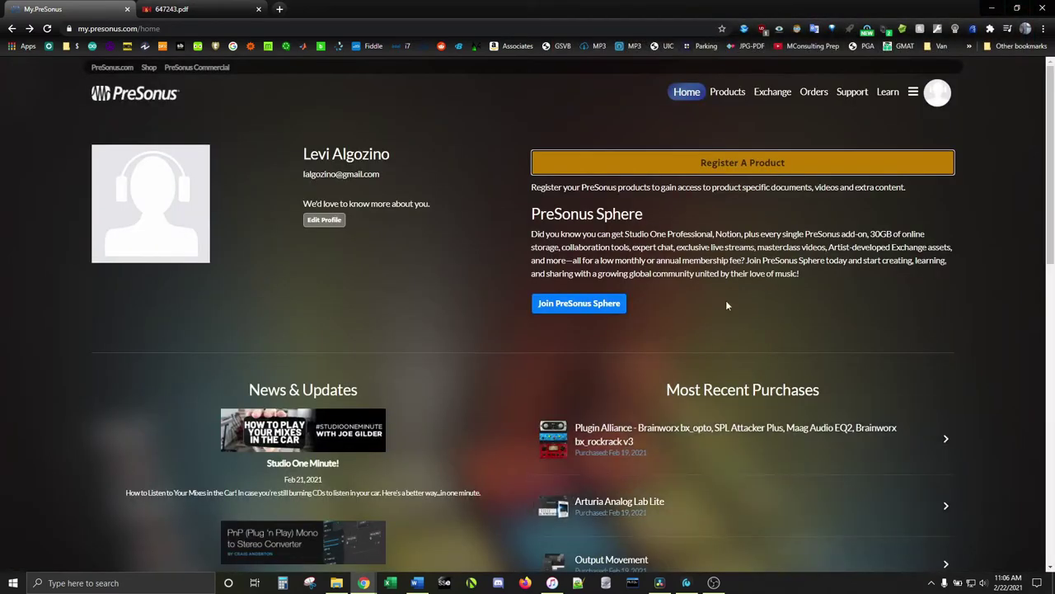
# Open the registered Revelator's details page from the hardware products list
pyautogui.click(725, 91)
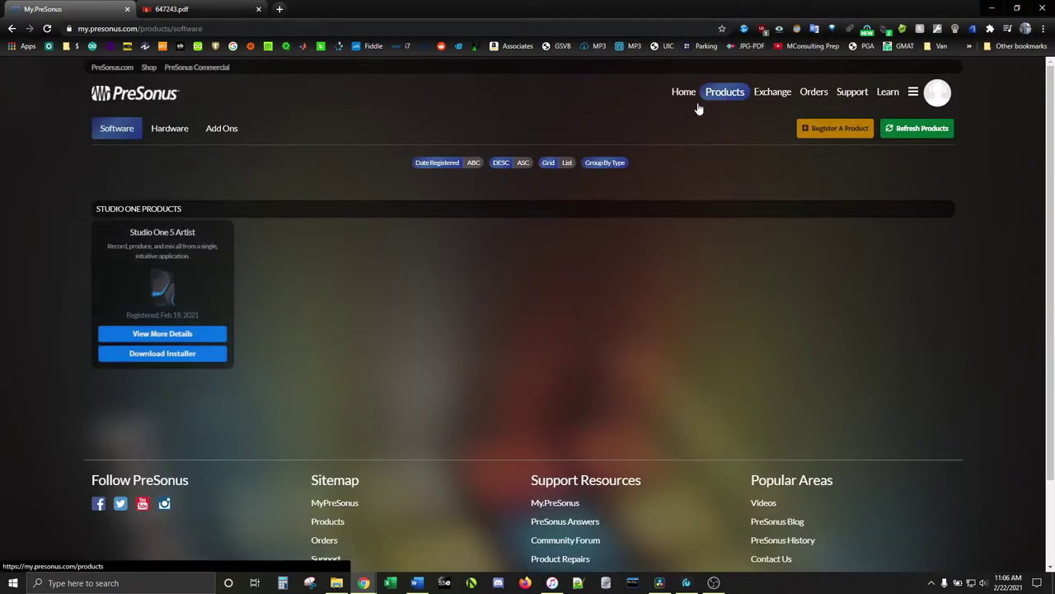
pyautogui.click(171, 130)
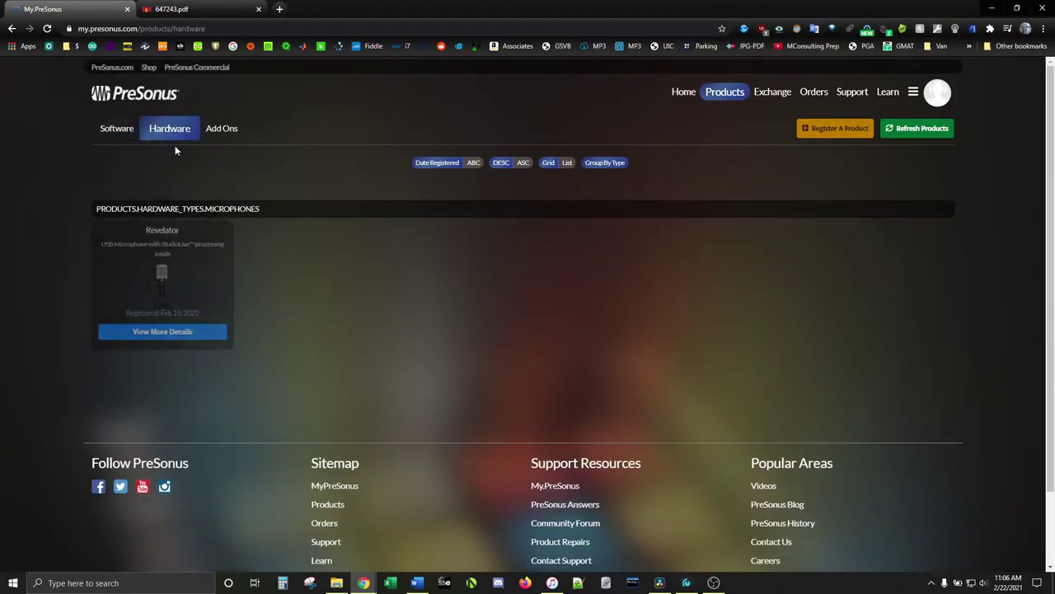
pyautogui.click(172, 338)
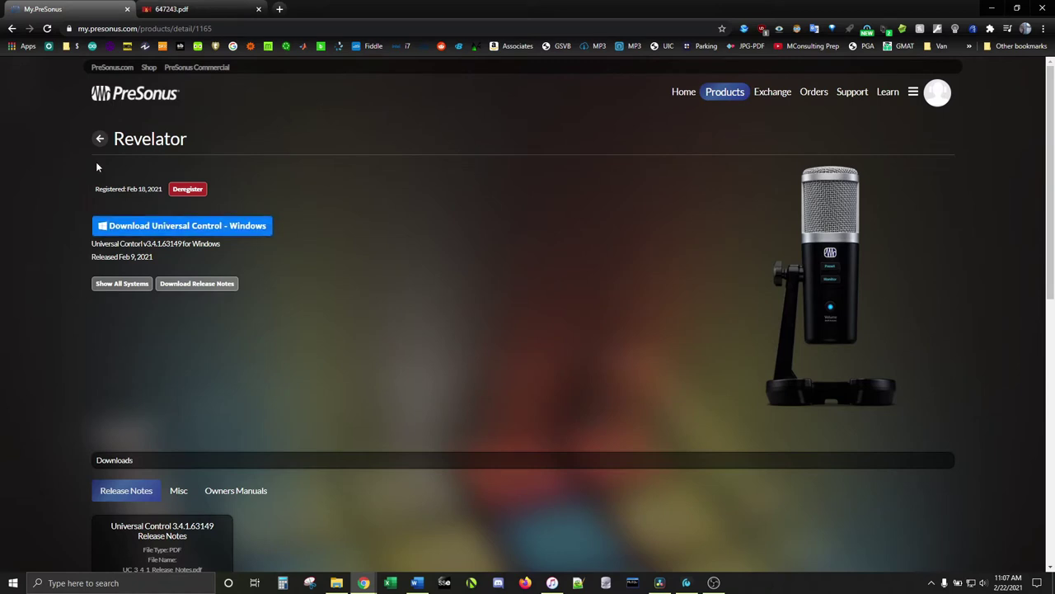
# Go back and open the Studio One 5 Artist software details page
pyautogui.click(99, 140)
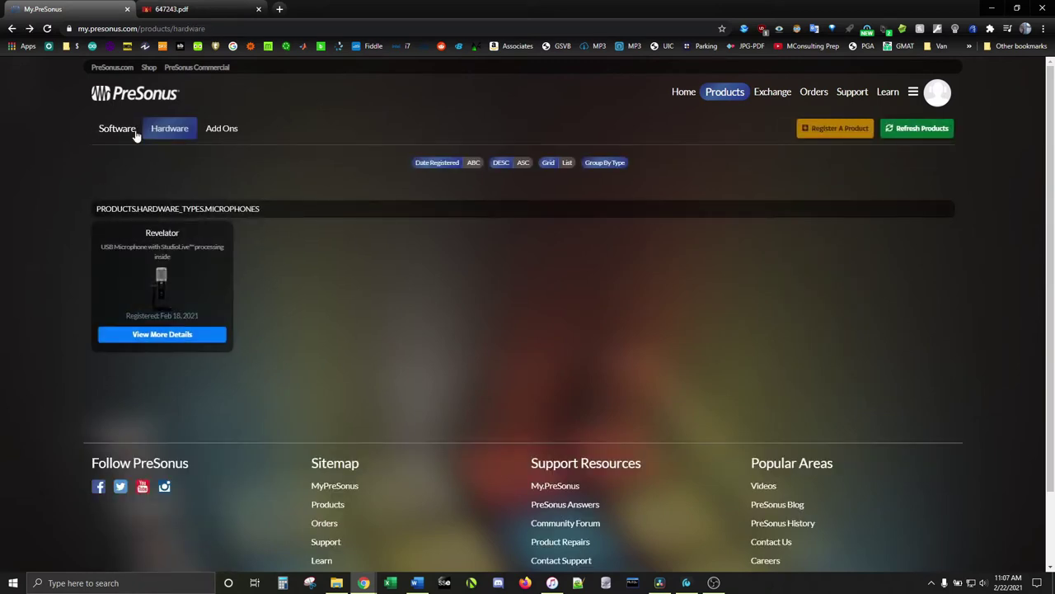
pyautogui.click(134, 130)
pyautogui.click(183, 335)
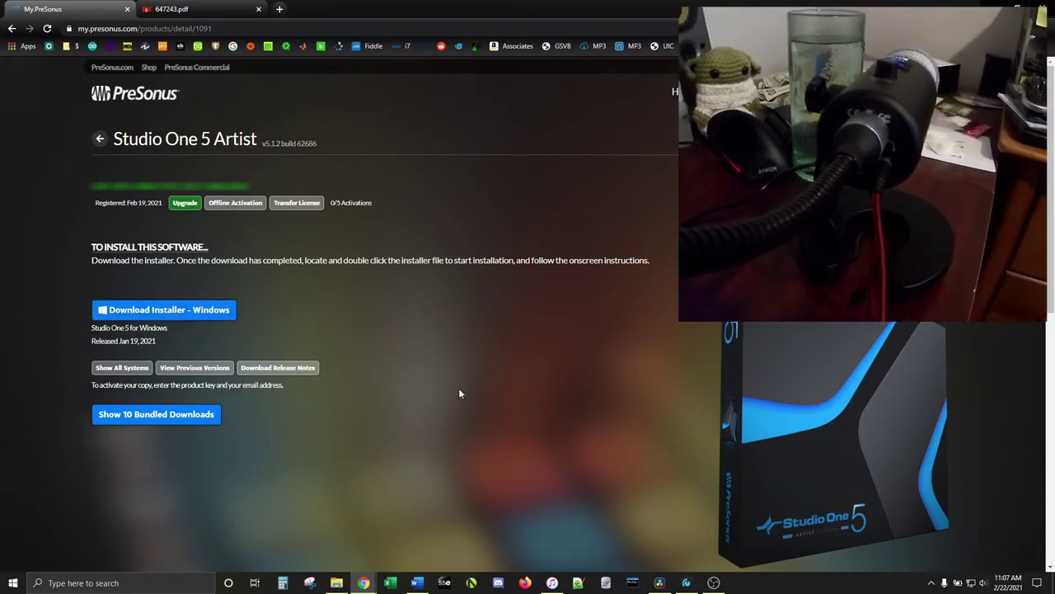
# Confirm Revelator HP Out L/R is default playback and Mic 1/2 default recording
pyautogui.rightClick(983, 583)
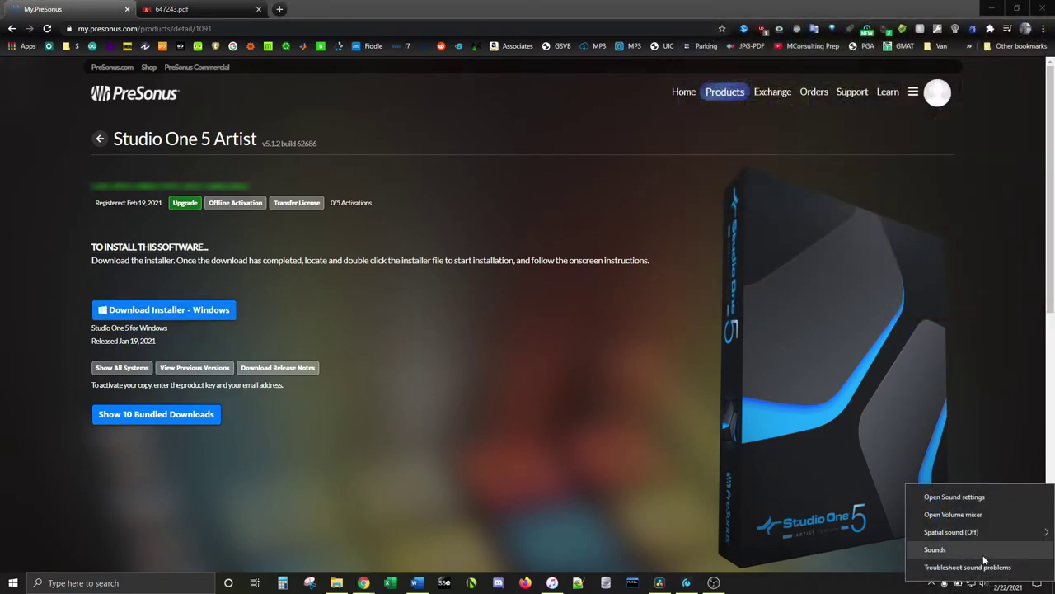
pyautogui.click(983, 551)
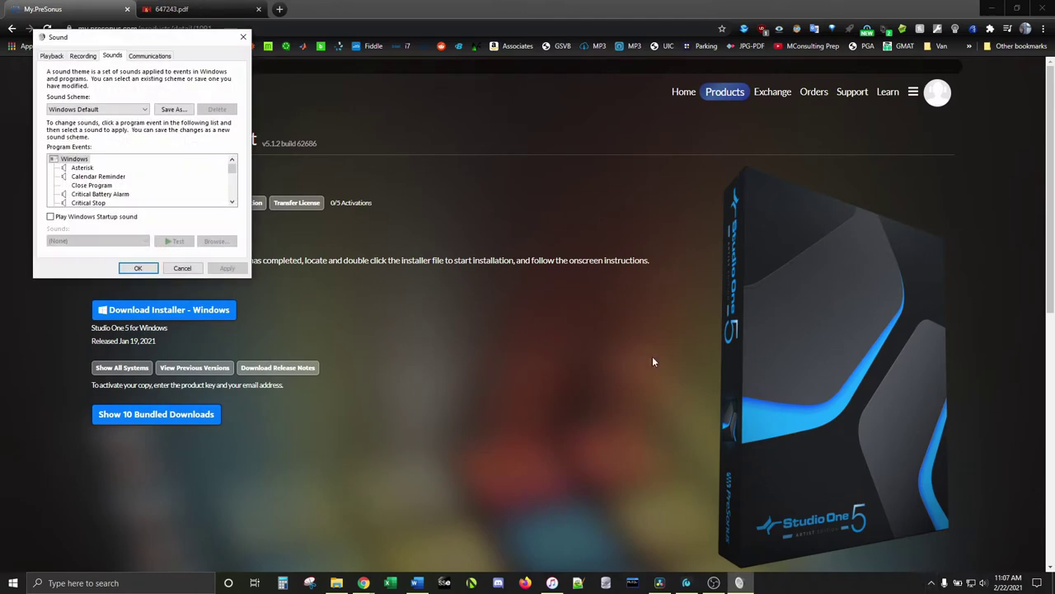
pyautogui.click(51, 55)
pyautogui.click(123, 97)
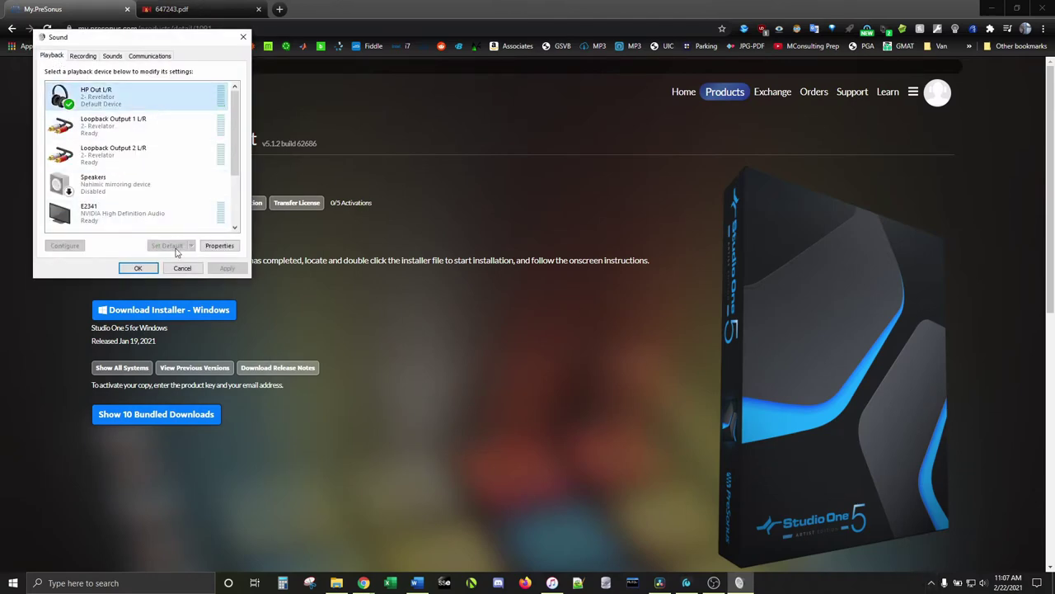
pyautogui.click(83, 55)
pyautogui.click(103, 91)
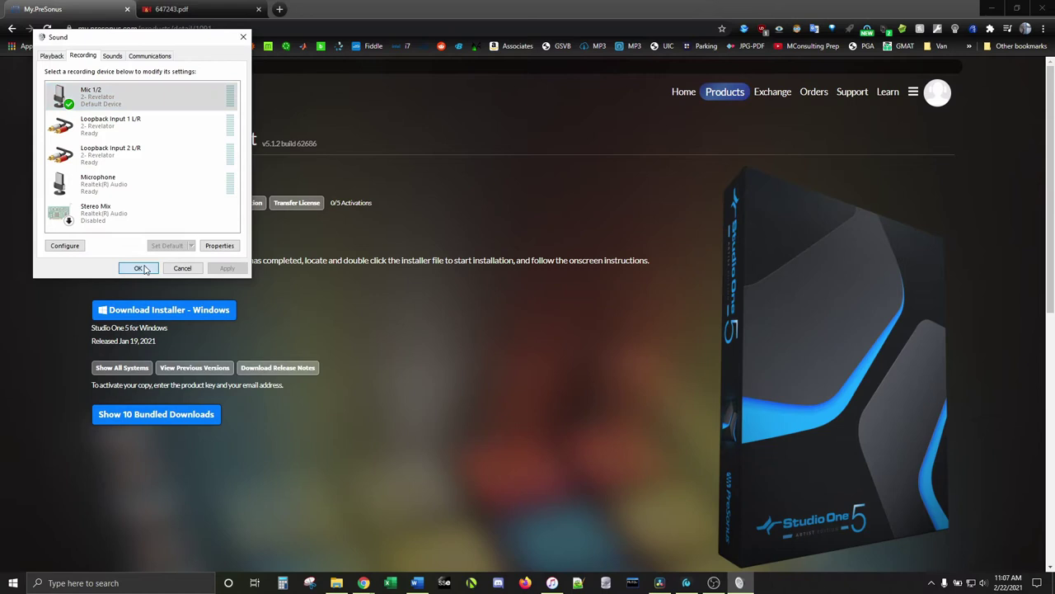
pyautogui.click(137, 268)
# Bring up Universal Control and open the Revelator device's control window
pyautogui.click(688, 583)
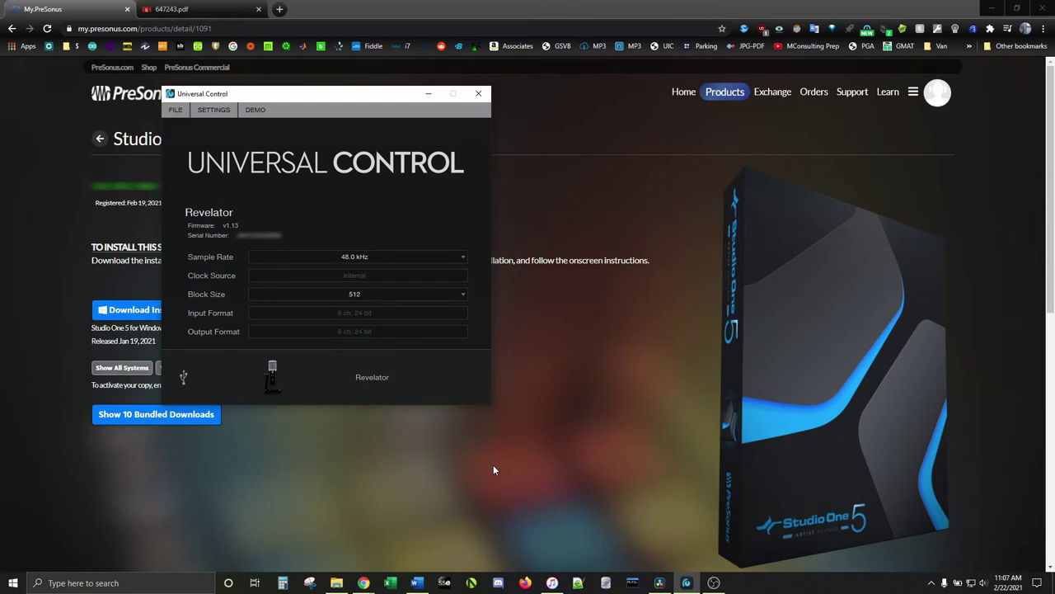
pyautogui.click(419, 380)
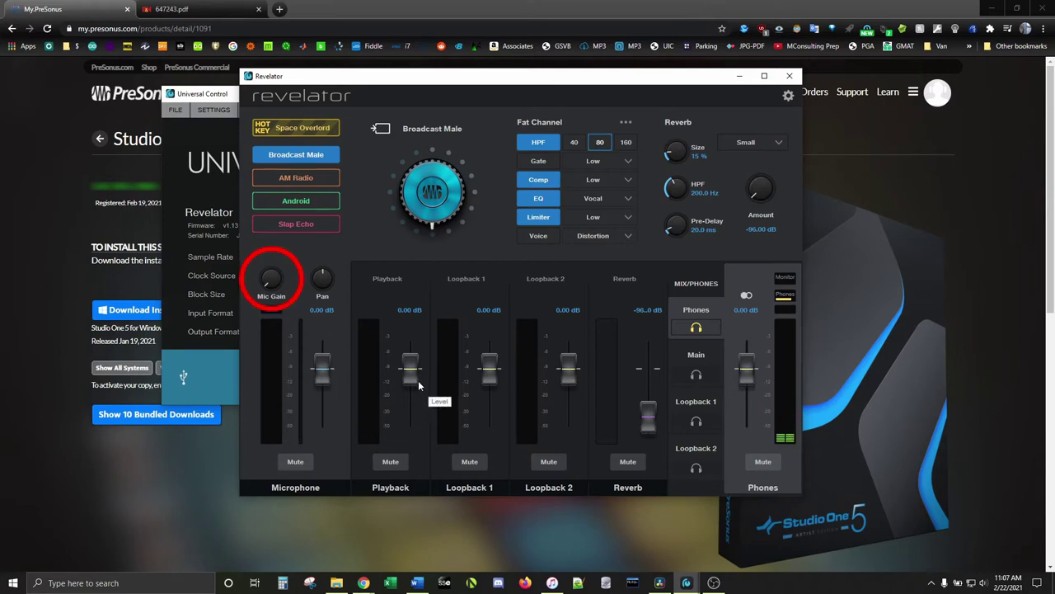
# Raise Mic Gain to 10 dB, preview the Main mix, then return to stereo Phones
pyautogui.moveTo(268, 282)
pyautogui.mouseDown()
pyautogui.moveTo(283, 278)
pyautogui.moveTo(263, 281)
pyautogui.mouseUp()
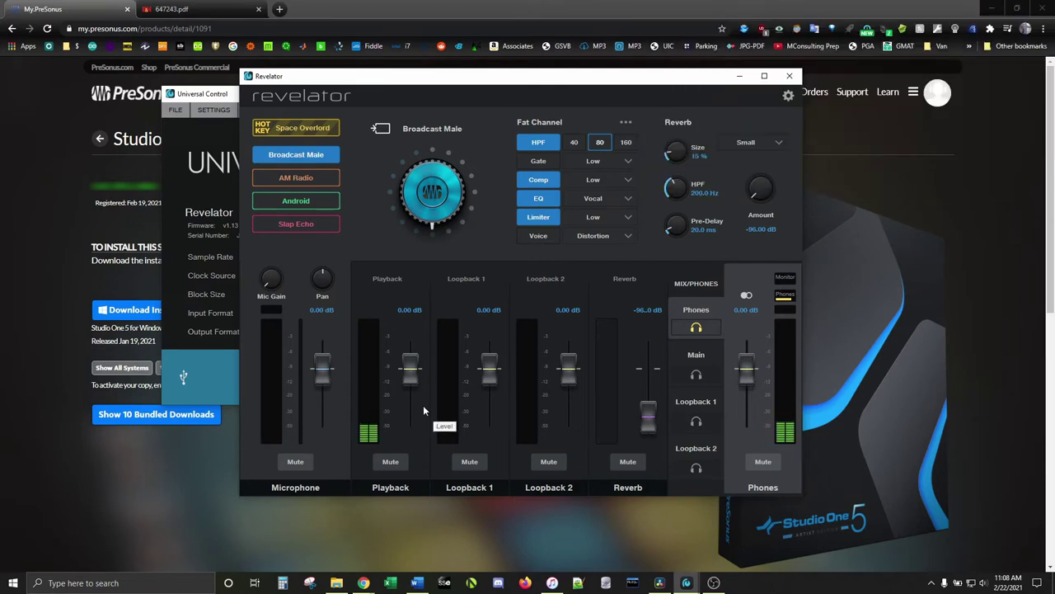
pyautogui.click(687, 358)
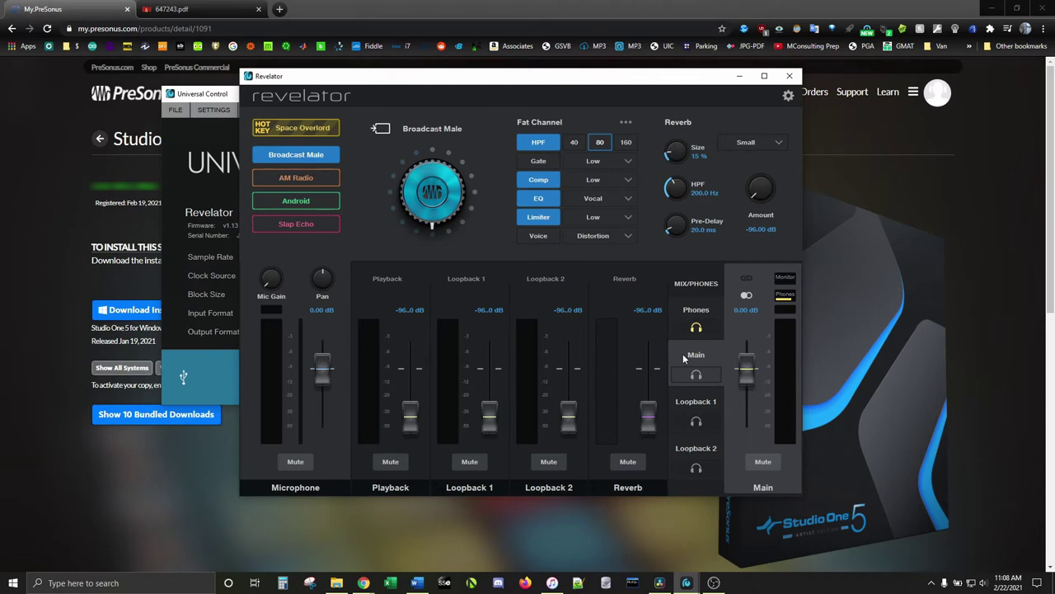
pyautogui.click(685, 310)
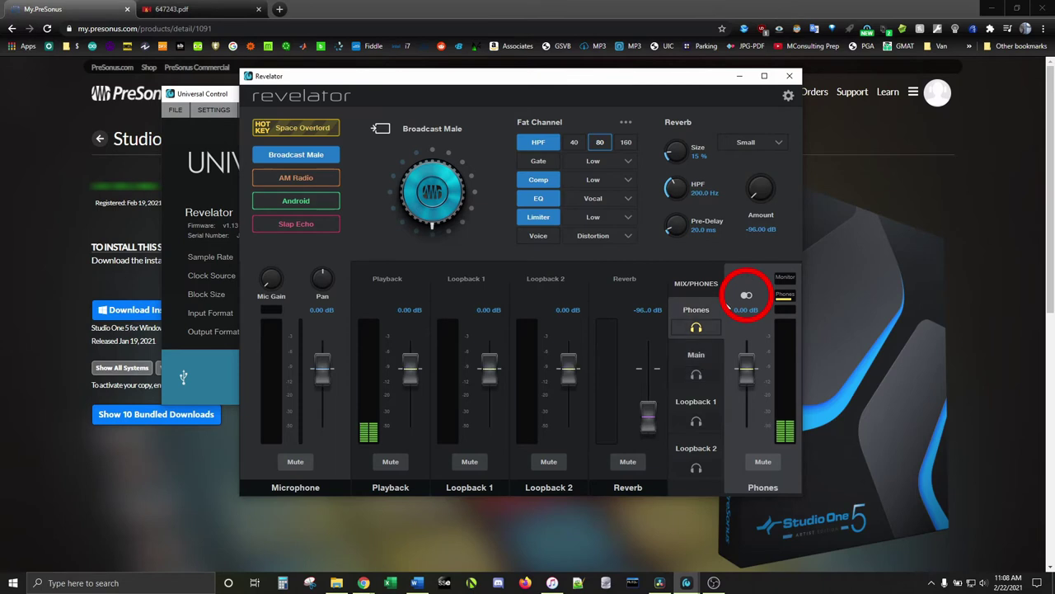
pyautogui.click(747, 298)
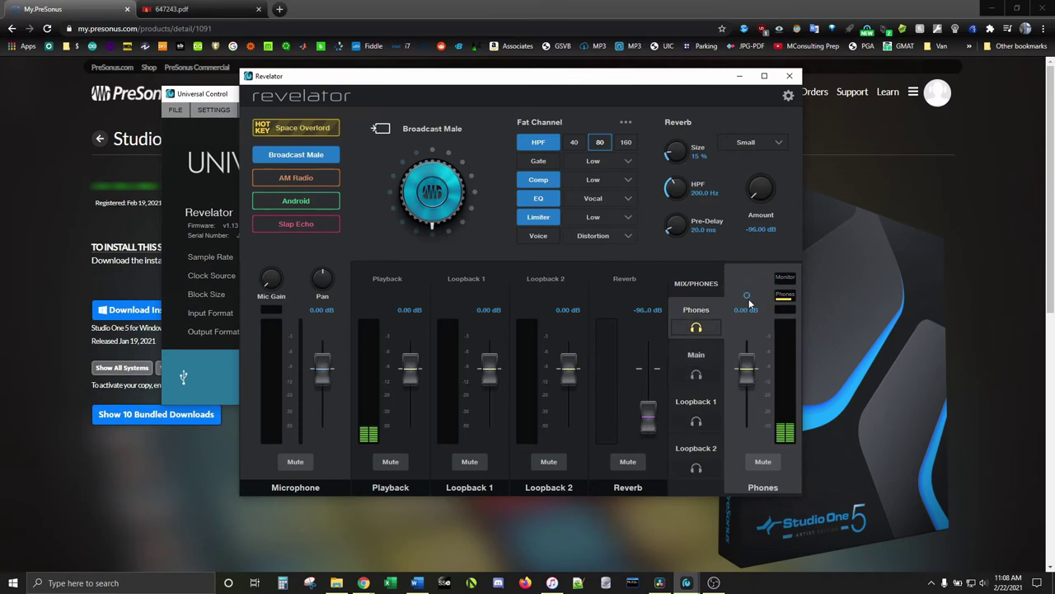
pyautogui.click(747, 296)
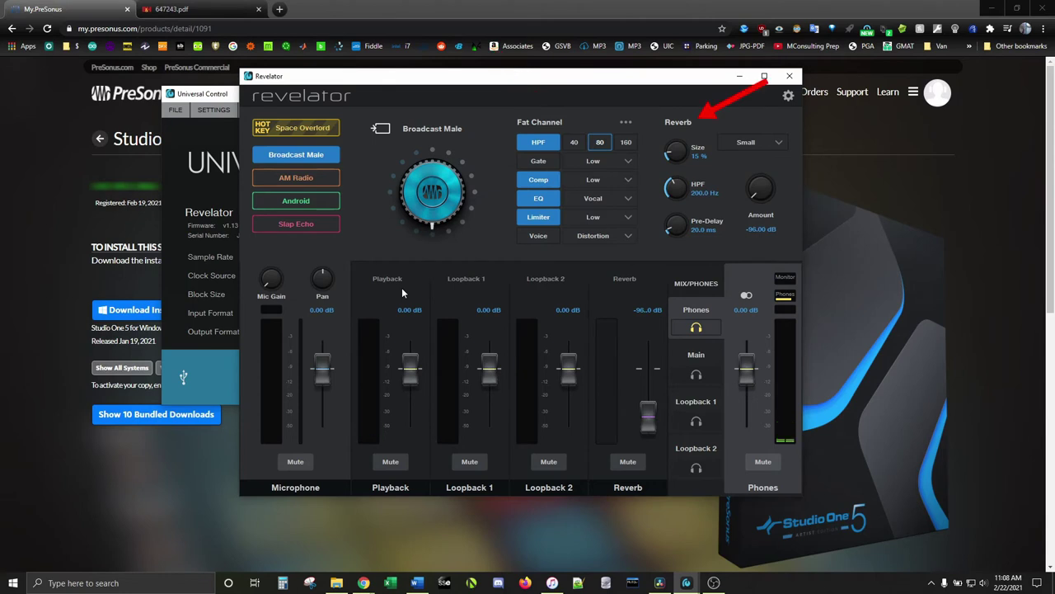
pyautogui.click(626, 124)
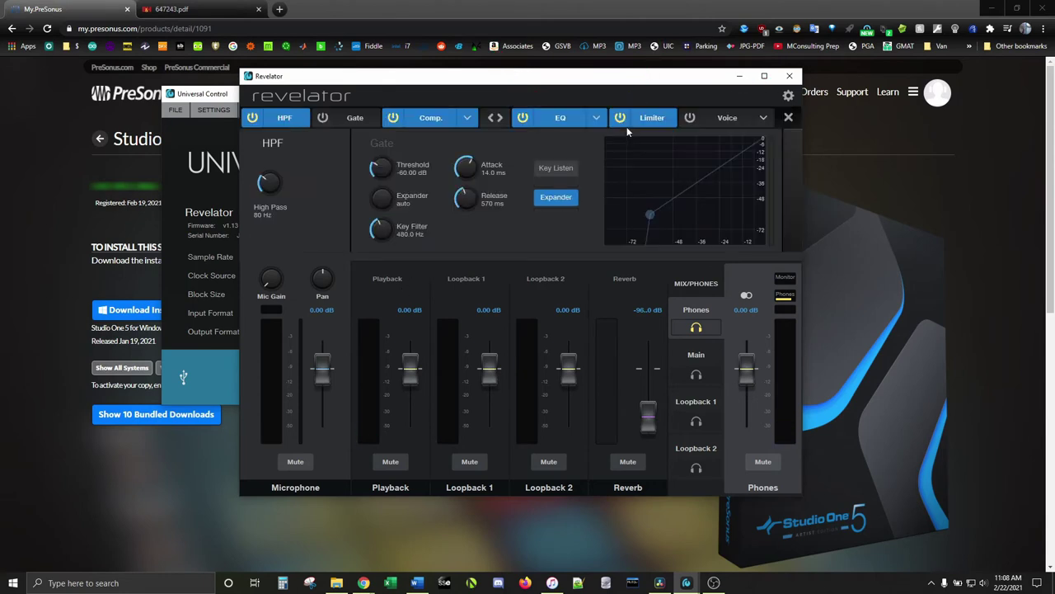
pyautogui.click(780, 126)
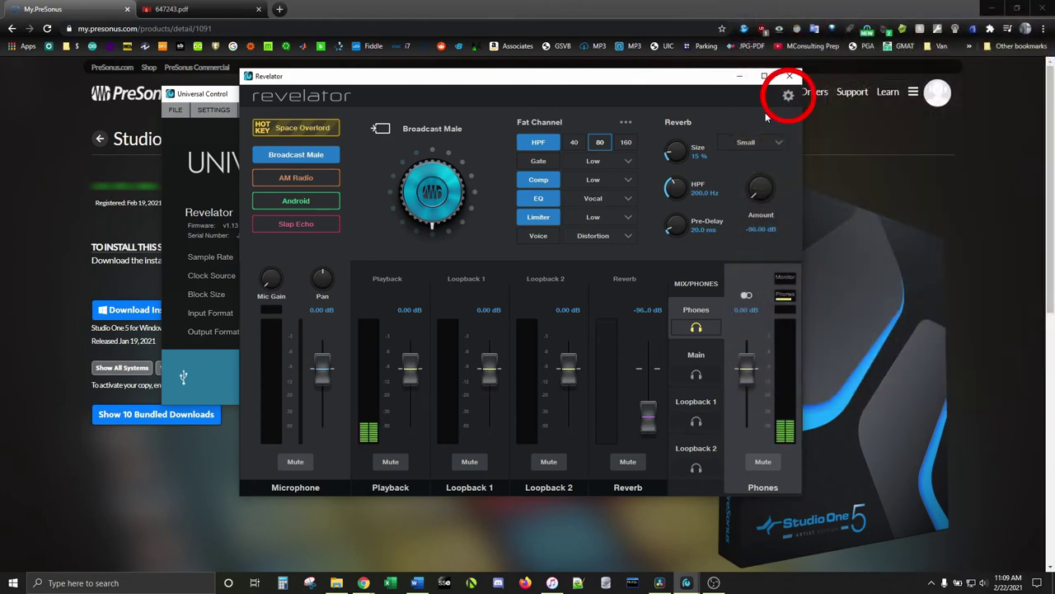
pyautogui.click(787, 97)
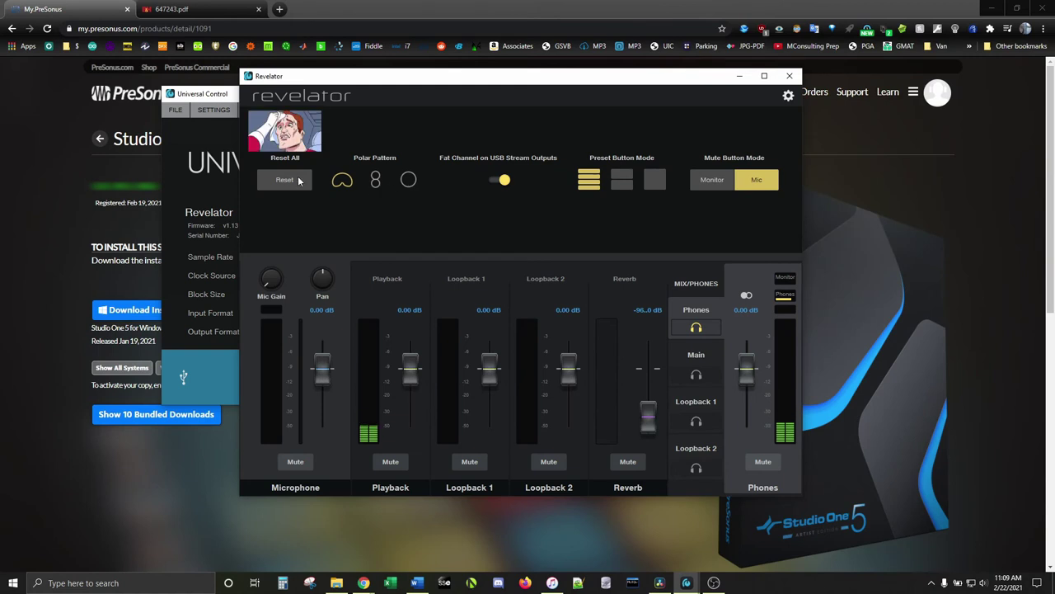
pyautogui.click(786, 95)
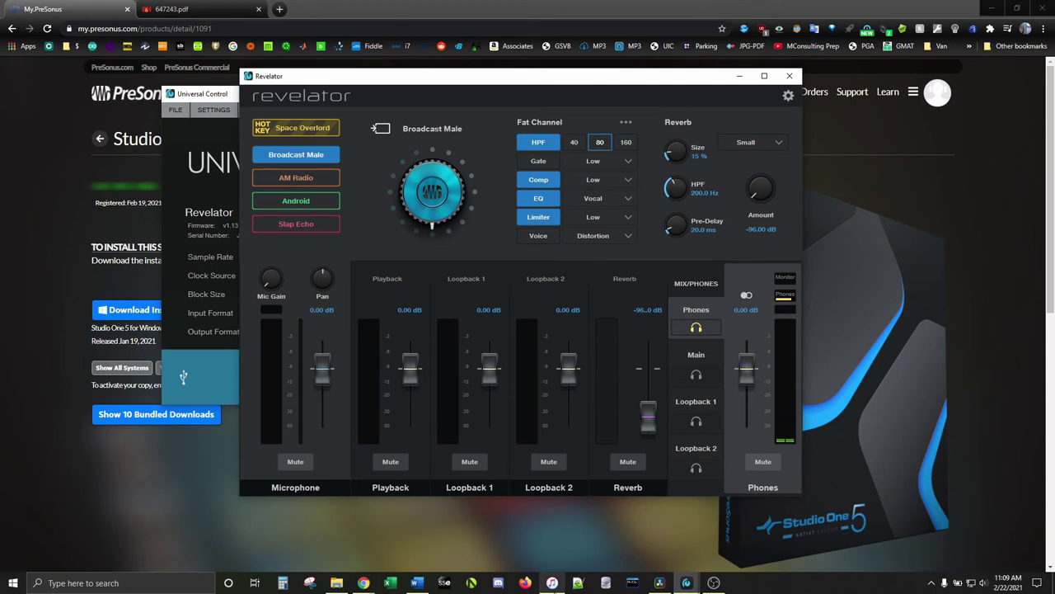
# Play and pause a song in iTunes, then view the Revelator manual 647243.pdf
pyautogui.click(552, 582)
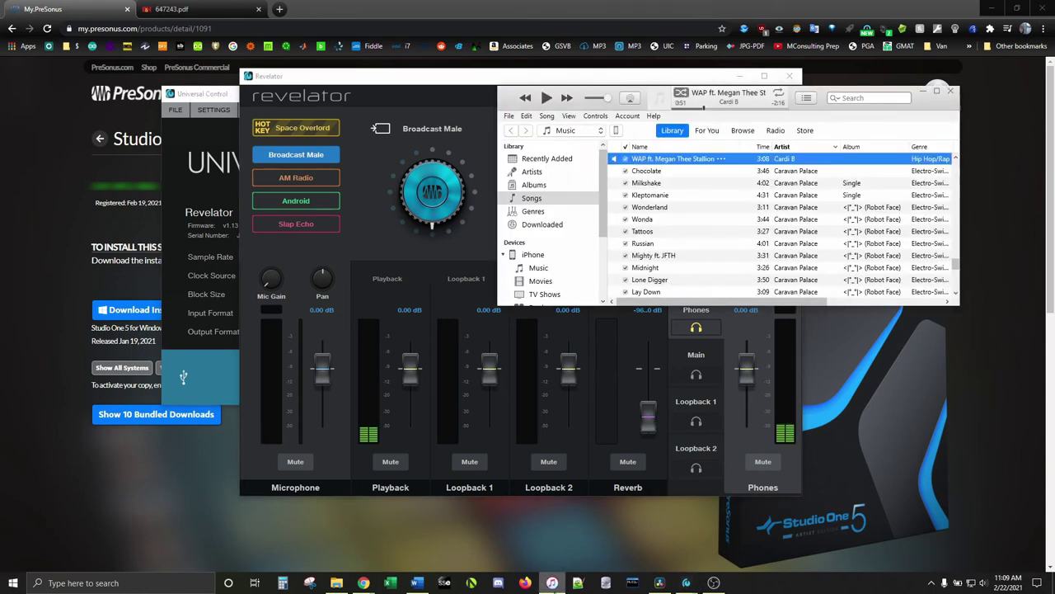
pyautogui.click(547, 98)
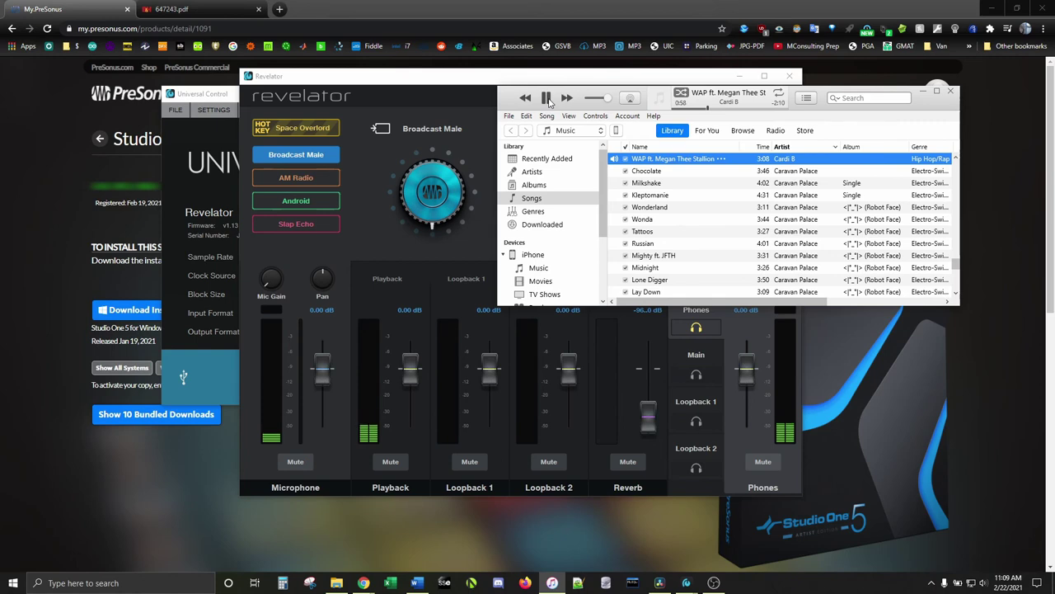
pyautogui.click(547, 97)
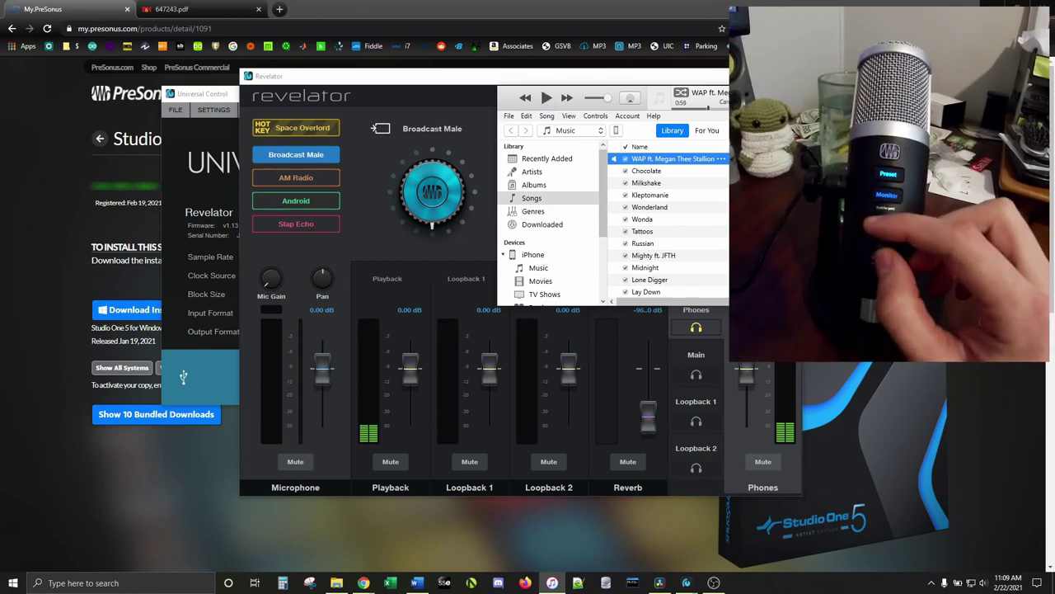
pyautogui.click(486, 189)
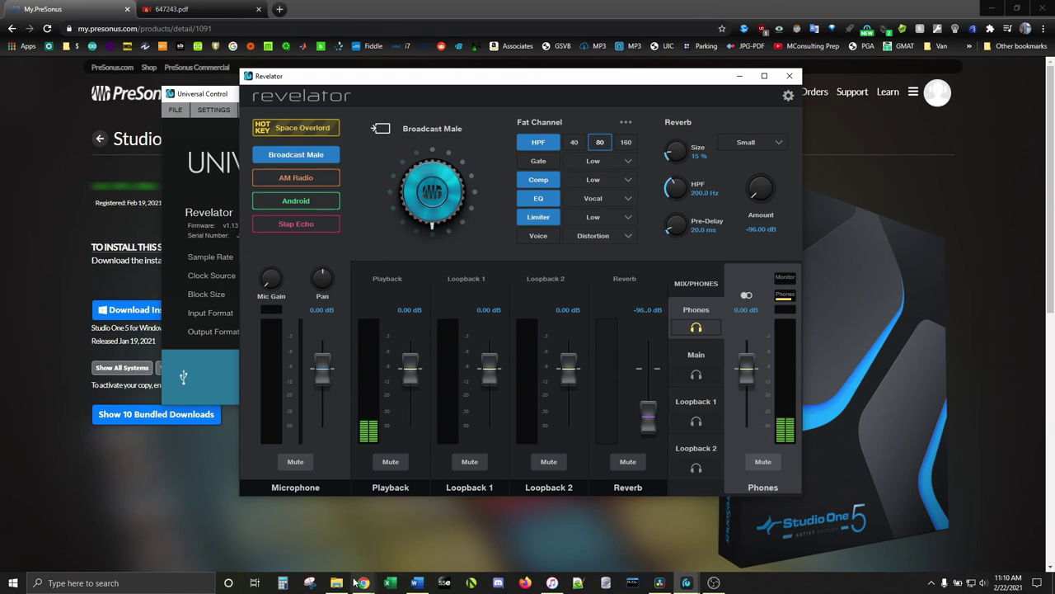
pyautogui.click(175, 12)
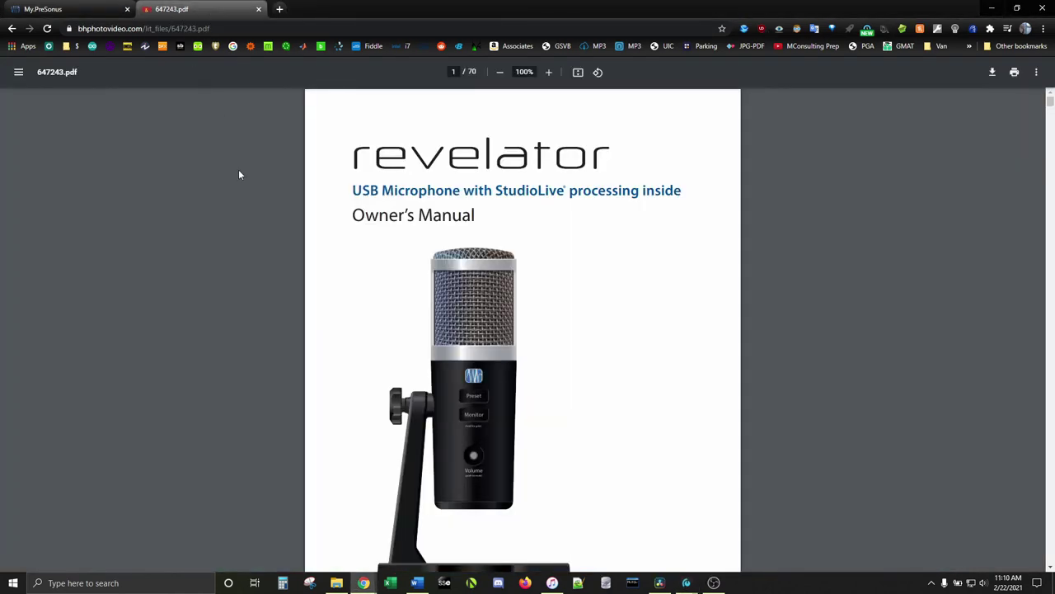